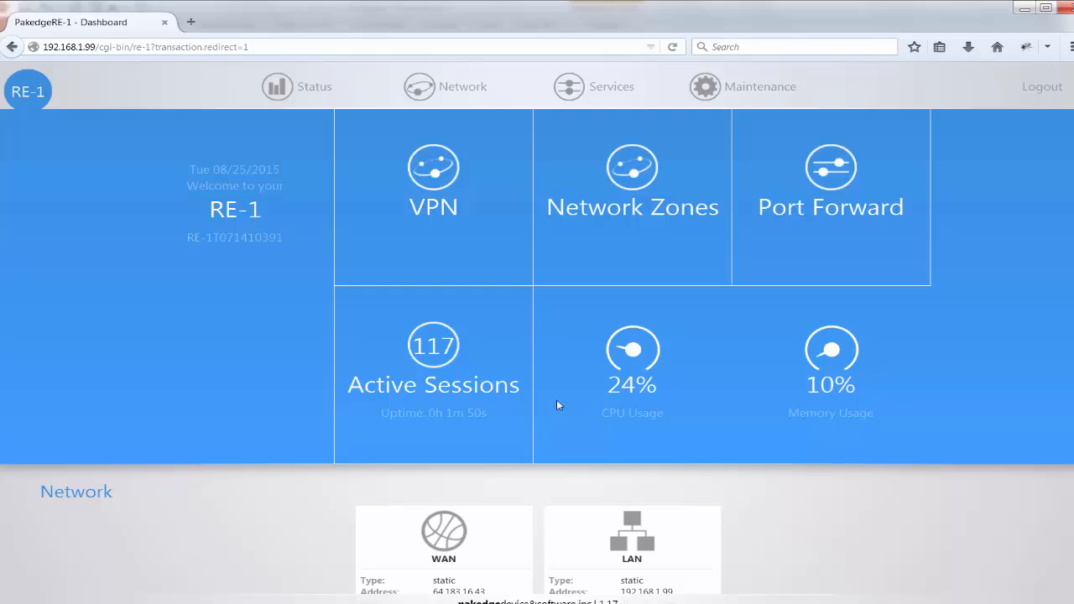
# Open the router's VPN settings and switch the PPTP server's Enable option on and off again
pyautogui.click(429, 193)
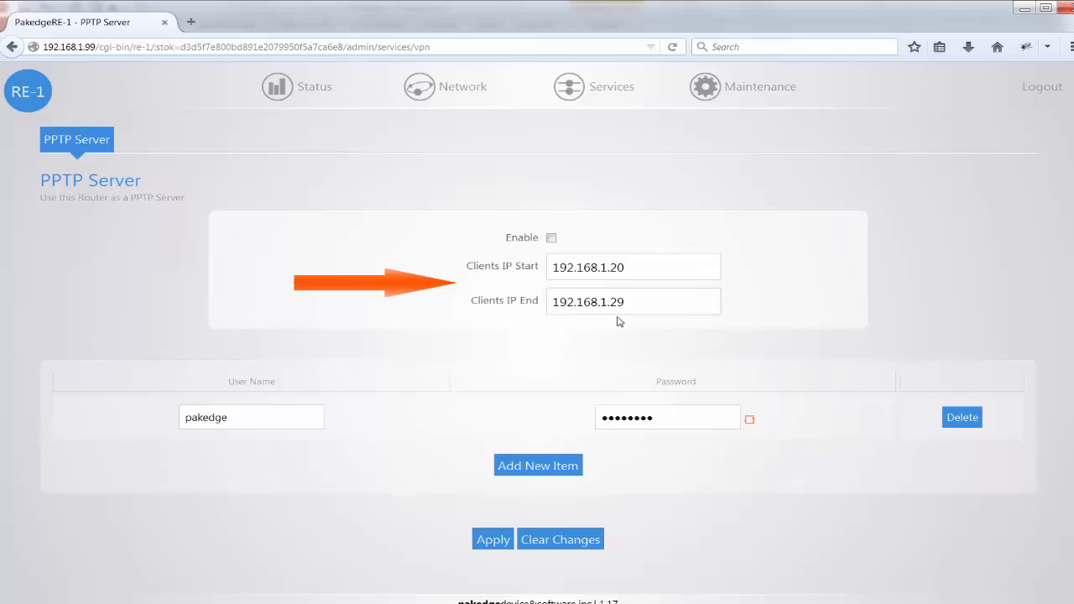
pyautogui.click(640, 417)
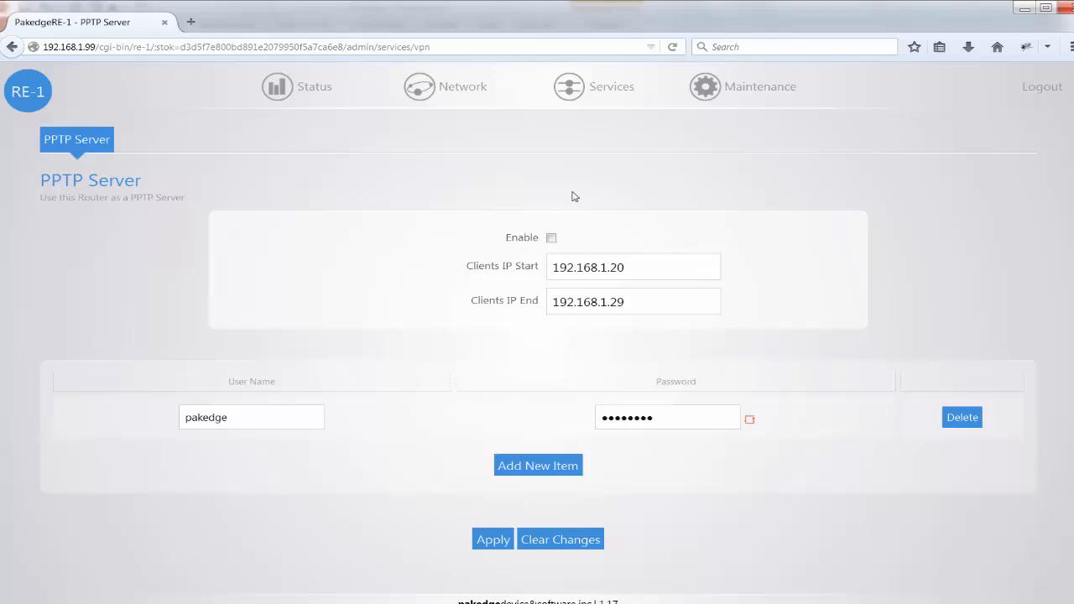
pyautogui.click(551, 238)
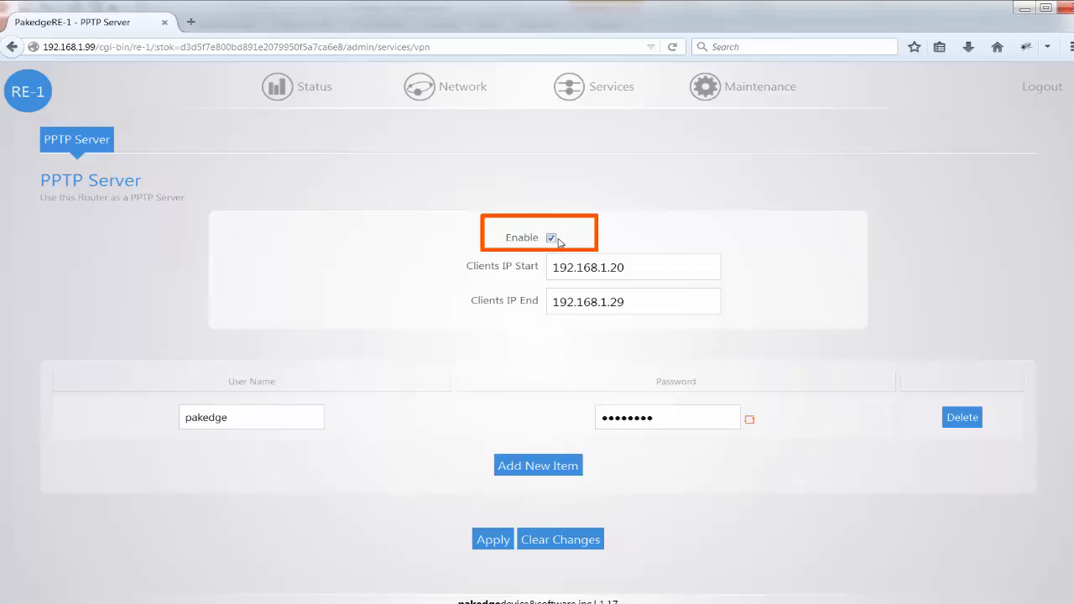
pyautogui.click(551, 239)
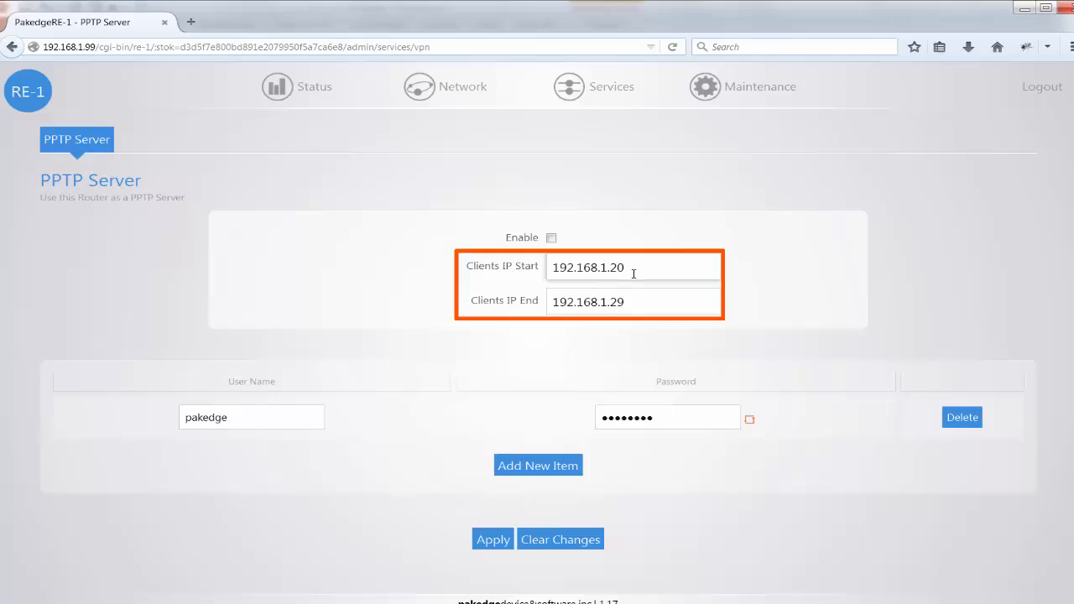
# Set the PPTP clients' IP range to start at 192.168.1.10 and end at 192.168.1.20
pyautogui.moveTo(659, 269); pyautogui.dragTo(378, 240)
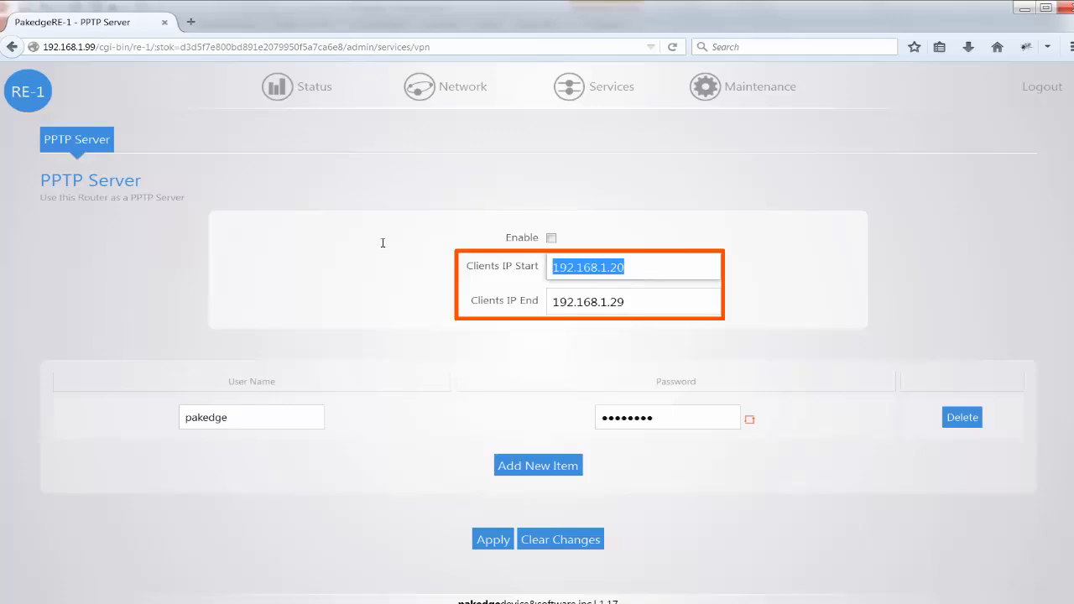
pyautogui.click(654, 304)
pyautogui.moveTo(549, 304); pyautogui.dragTo(408, 300)
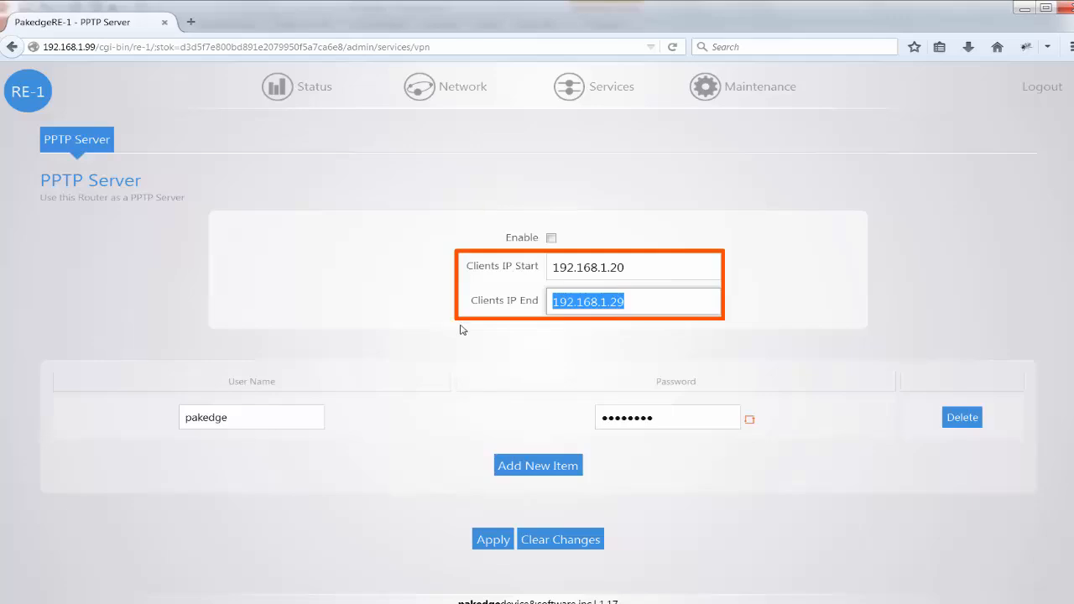
pyautogui.click(648, 279)
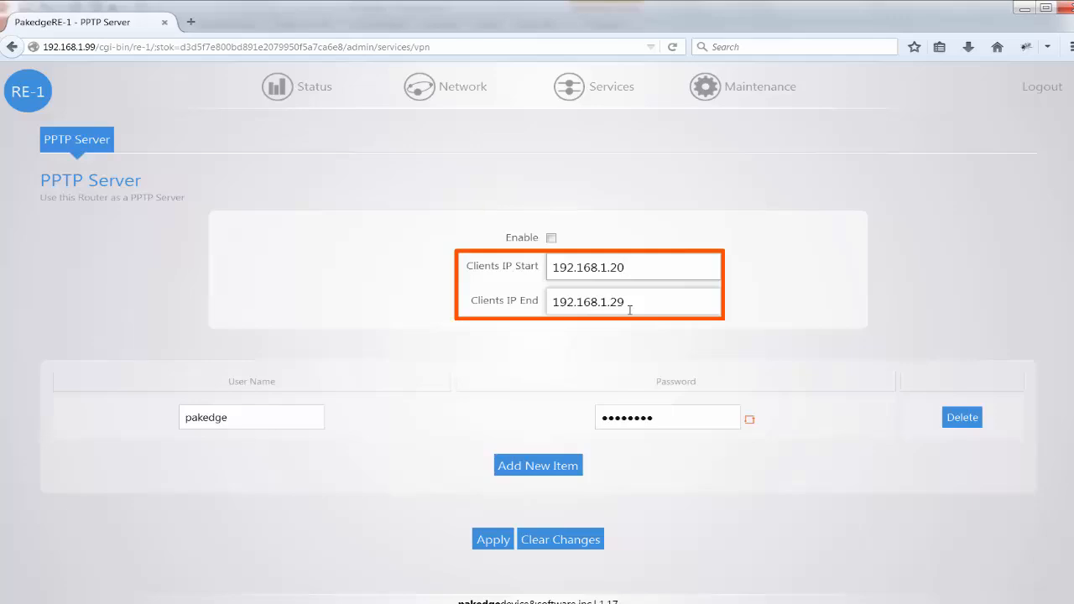
pyautogui.press('BackSpace')
pyautogui.press('BackSpace')
pyautogui.write('10')
pyautogui.press('Tab')
pyautogui.click(630, 310)
pyautogui.press('BackSpace')
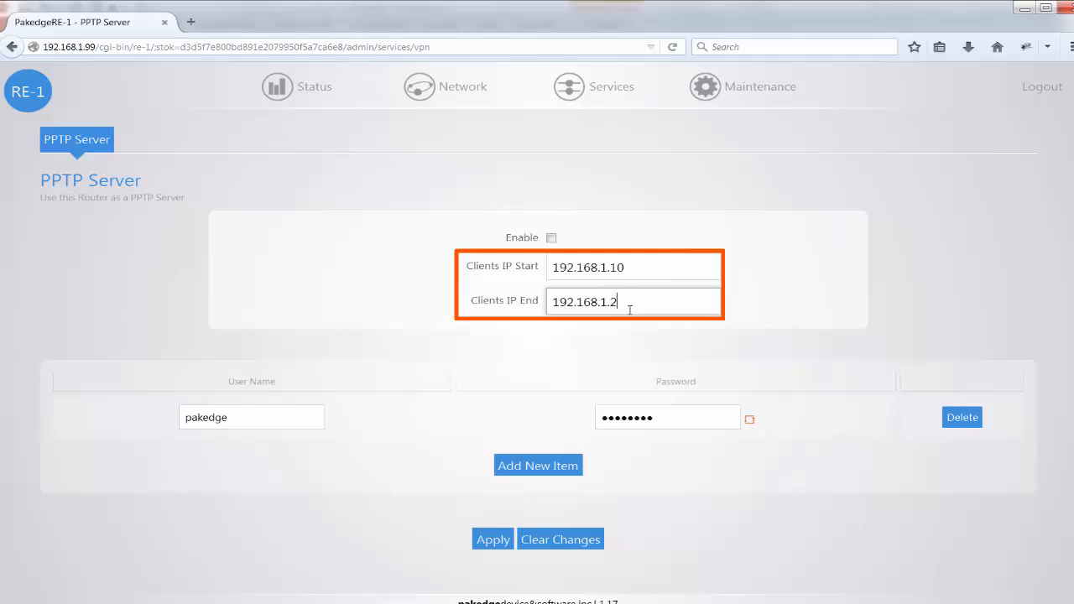
pyautogui.write('0')
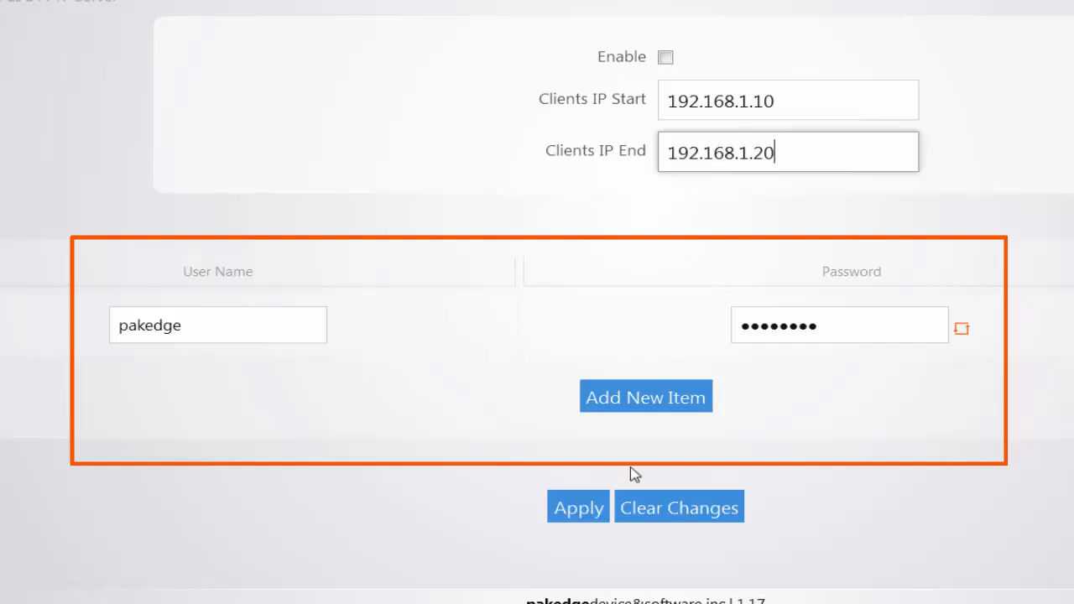
# Reveal the default PPTP user's password to check it and mask it again
pyautogui.doubleClick(266, 337)
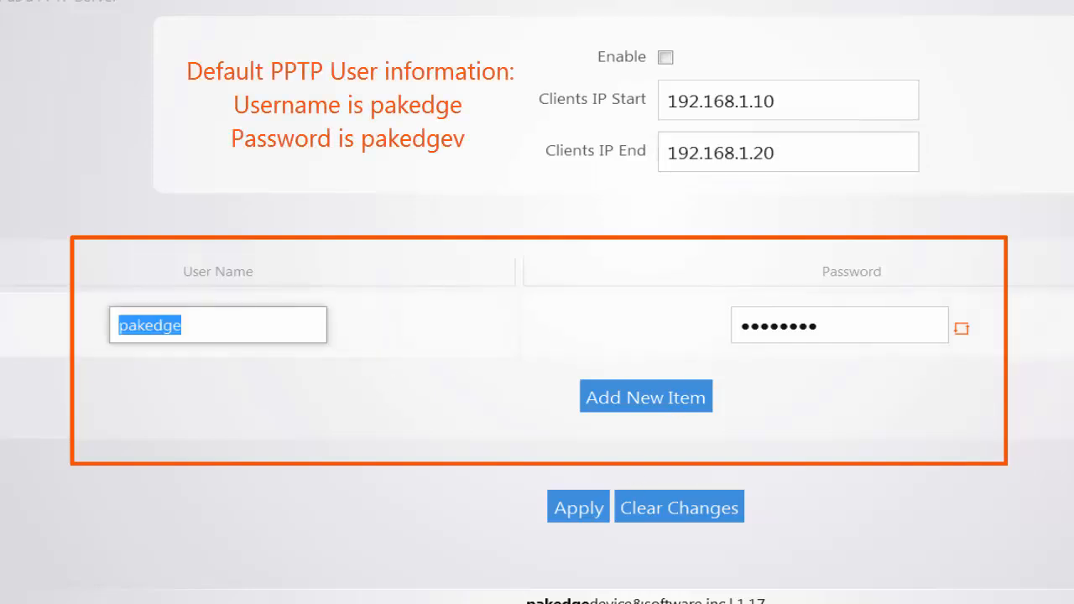
pyautogui.click(964, 334)
pyautogui.click(804, 335)
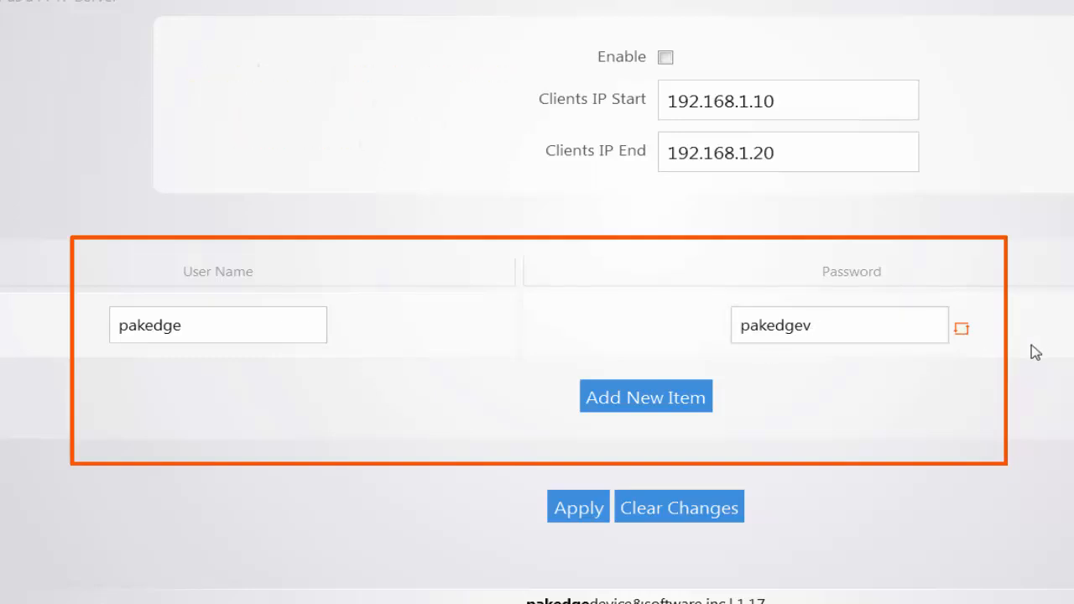
pyautogui.click(961, 330)
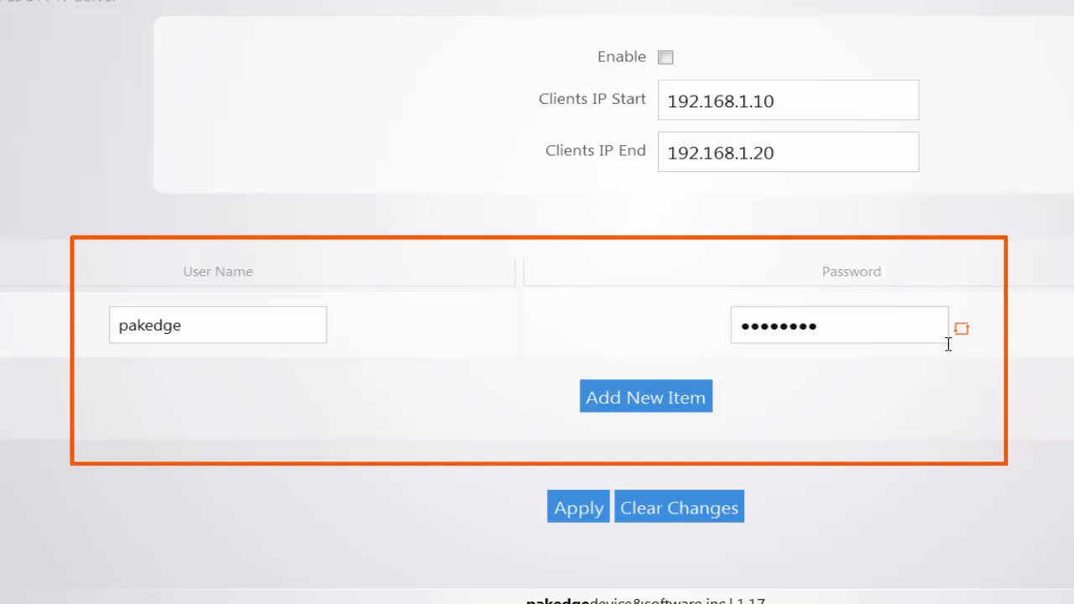
# Change the default PPTP user's name to training and enter a new account password
pyautogui.moveTo(260, 328); pyautogui.dragTo(4, 313)
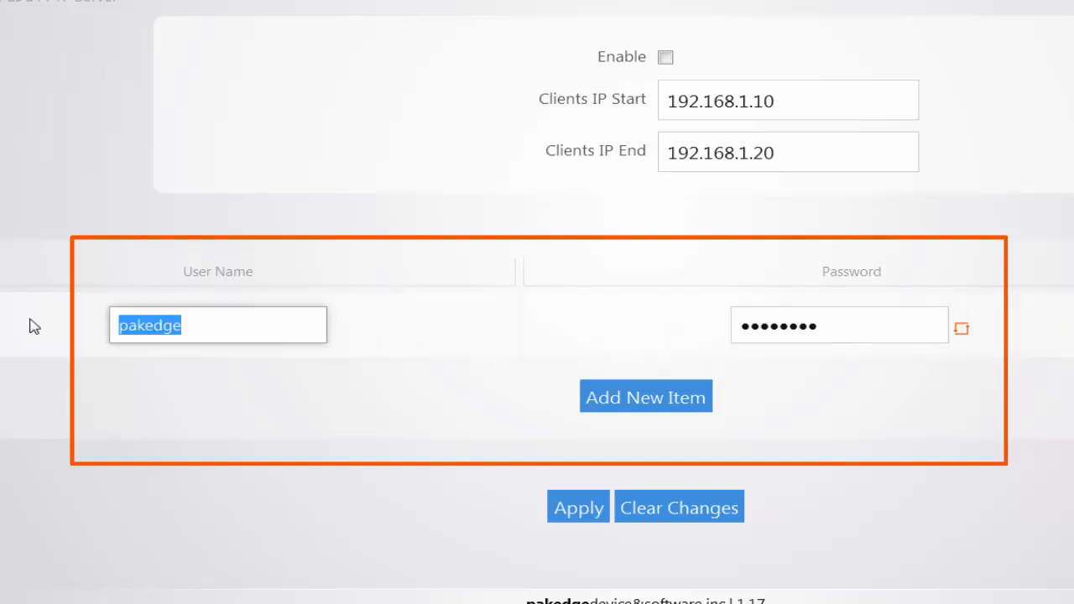
pyautogui.press('BackSpace')
pyautogui.write('training')
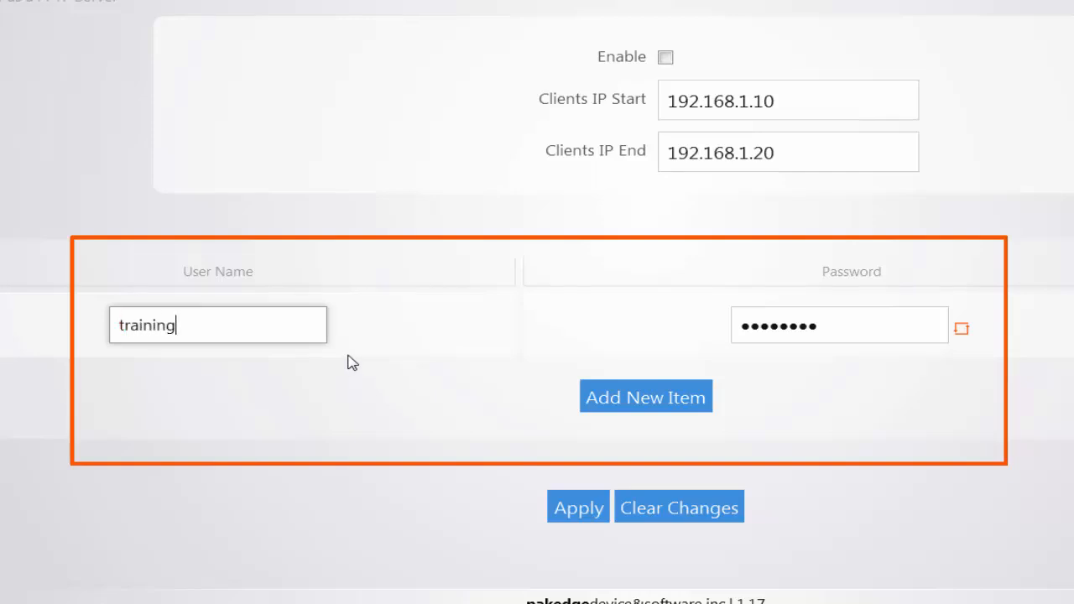
pyautogui.moveTo(840, 328); pyautogui.dragTo(431, 304)
pyautogui.write('••')
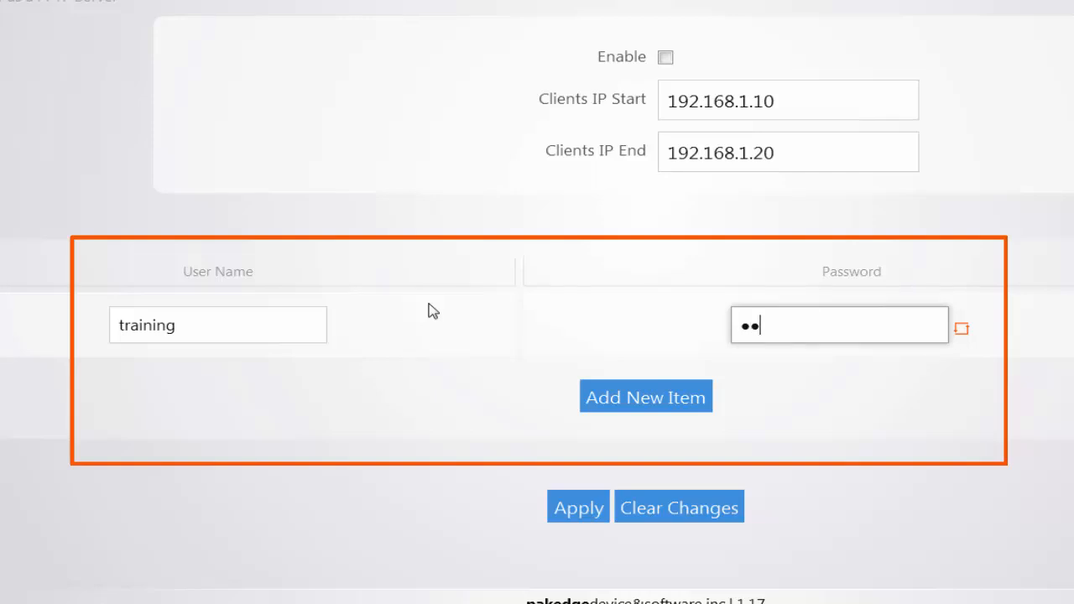
pyautogui.write('••••••')
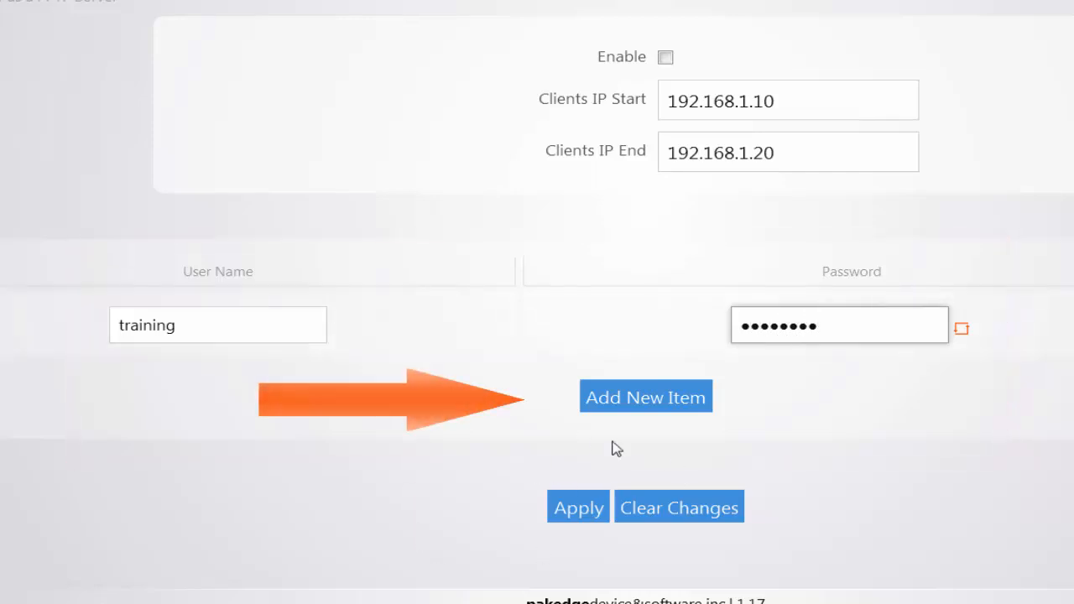
# Add a blank PPTP user entry and delete it again, applying the server settings
pyautogui.click(640, 401)
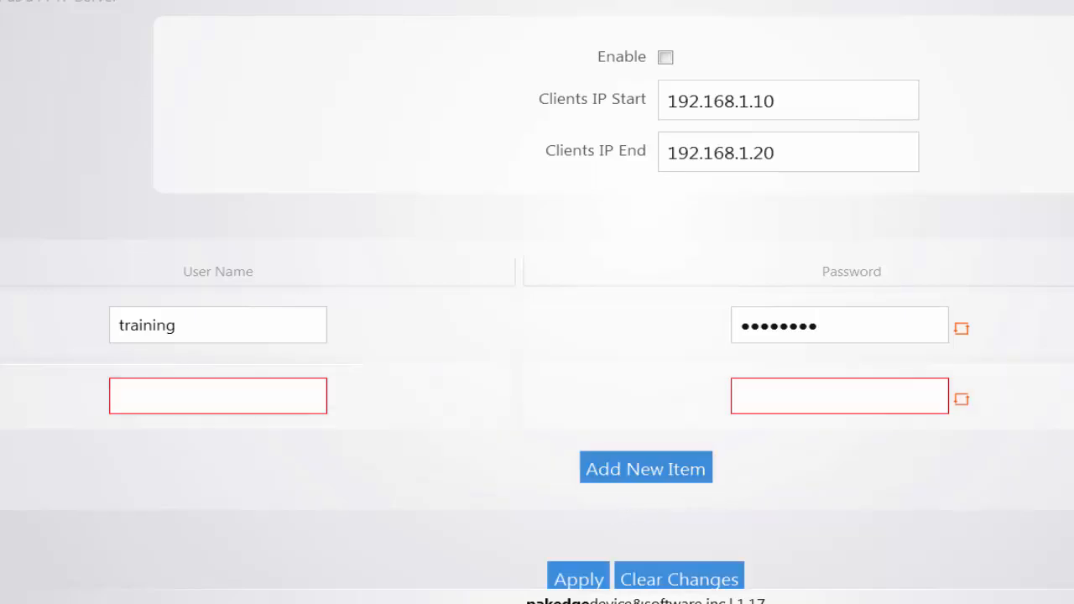
pyautogui.click(1039, 396)
pyautogui.click(579, 579)
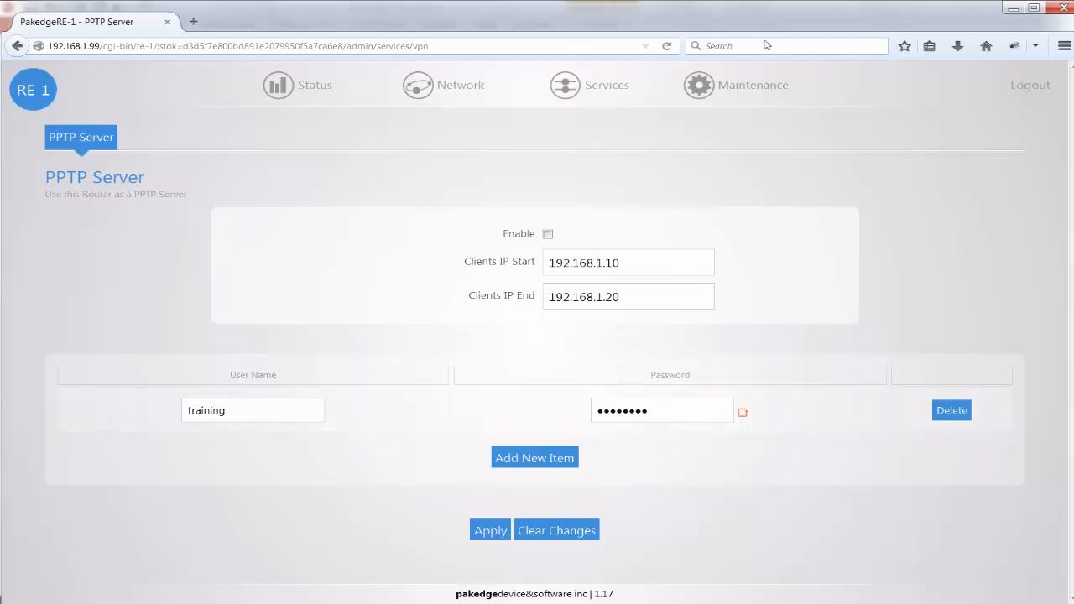
# Reboot the router from its maintenance options
pyautogui.moveTo(722, 101)
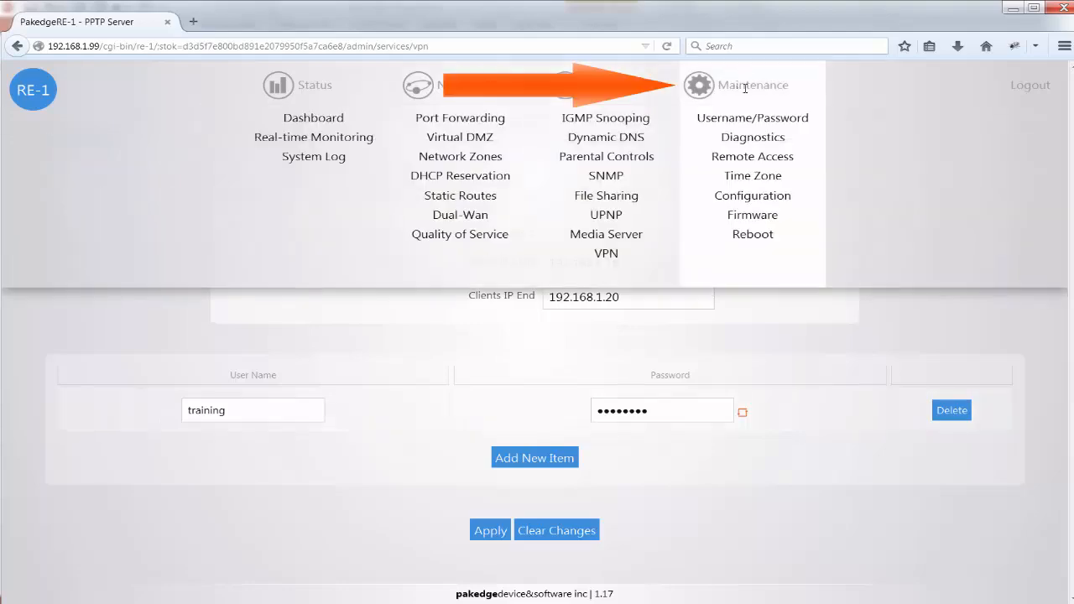
pyautogui.click(742, 235)
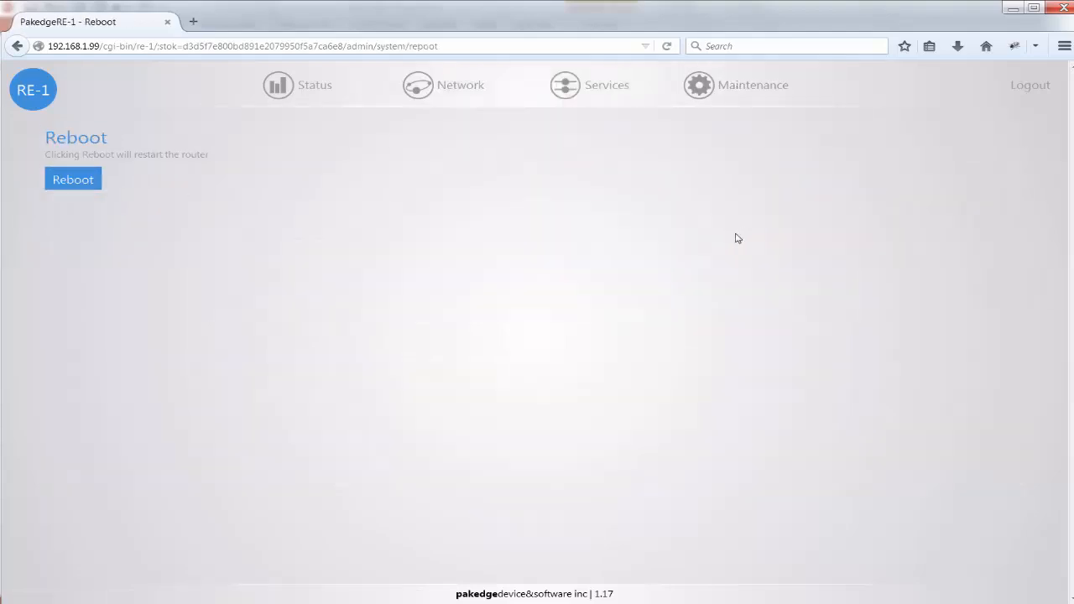
pyautogui.click(83, 180)
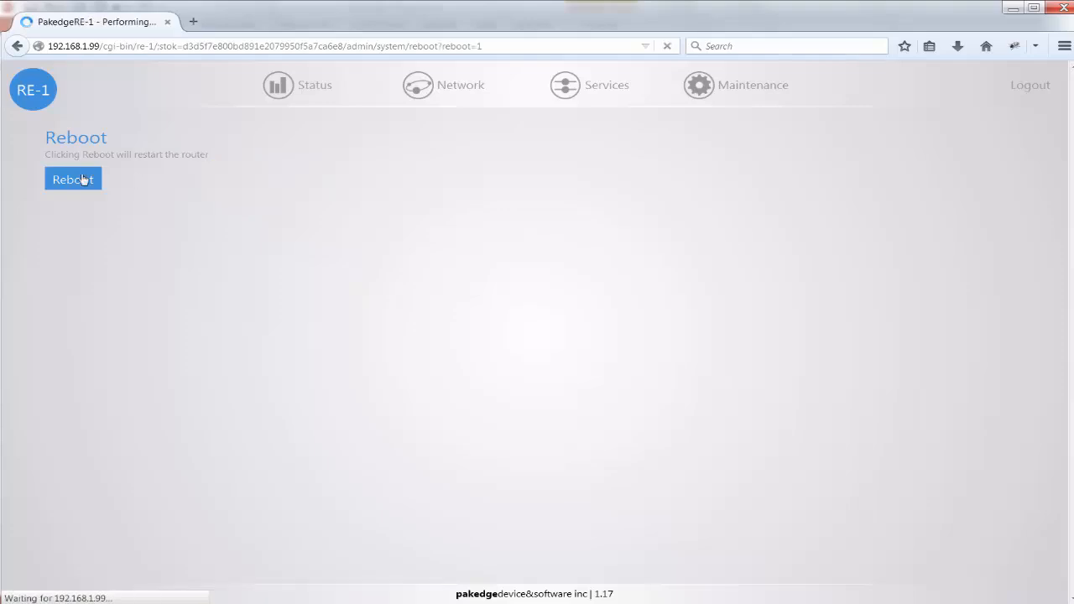